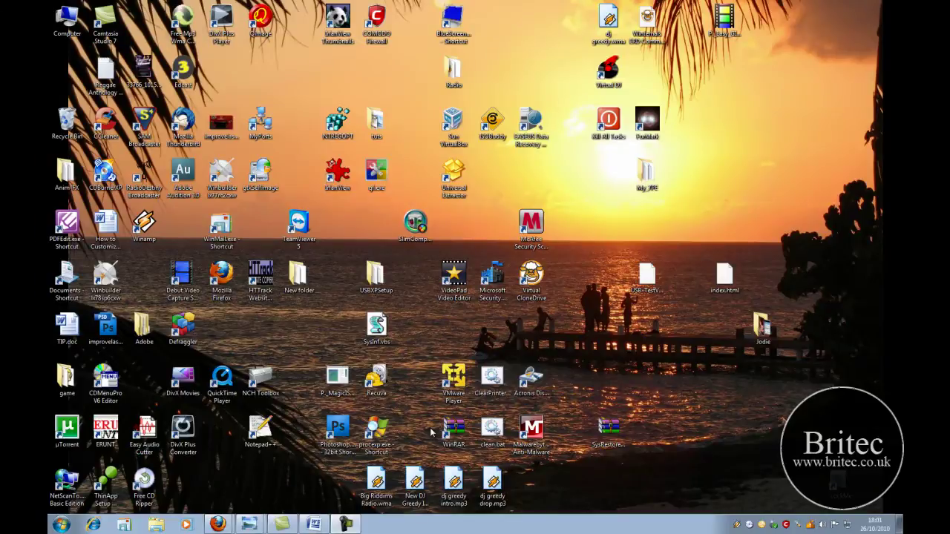
Install SlimComputer into C:\Program Files (x86)\SlimComputer\ with default options and launch it.
mouse_move(218, 523)
left_click(245, 499)
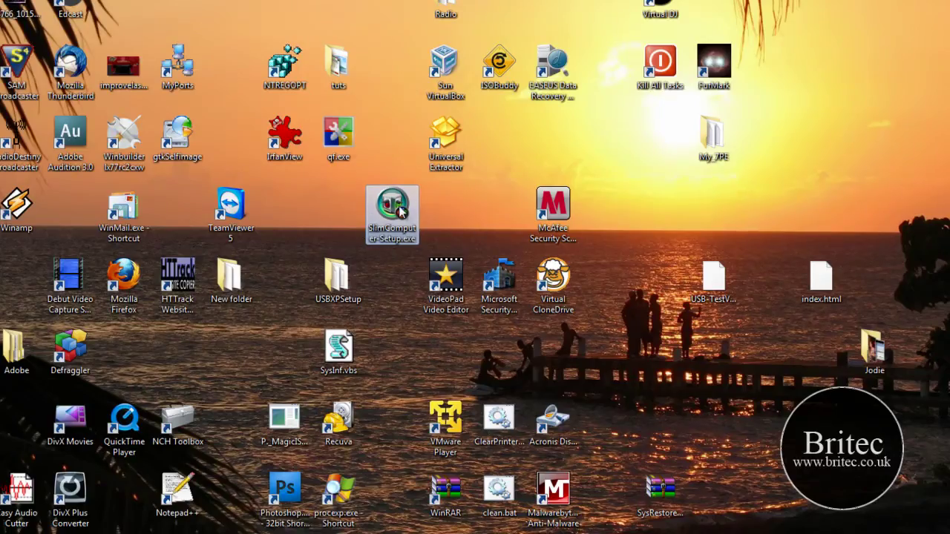
double_click(380, 223)
key("Escape")
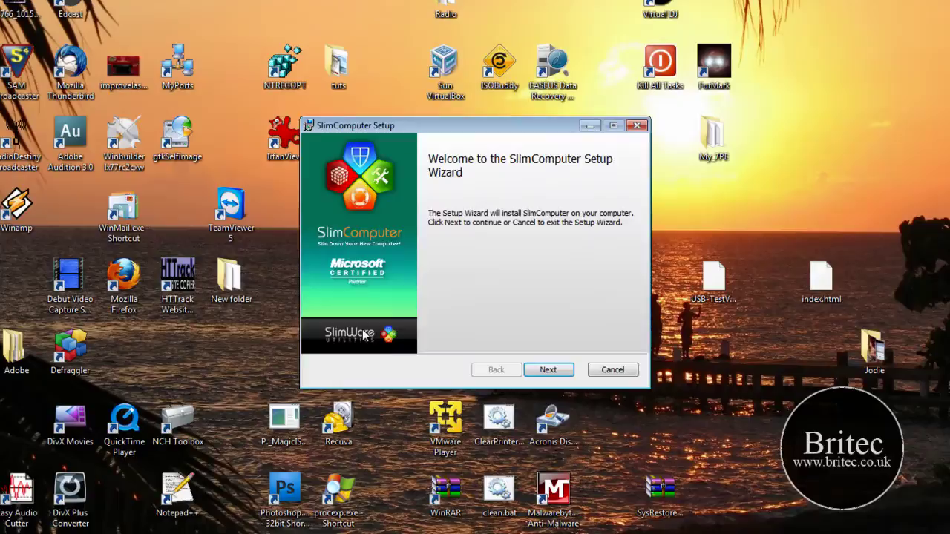
left_click(549, 372)
left_click(550, 371)
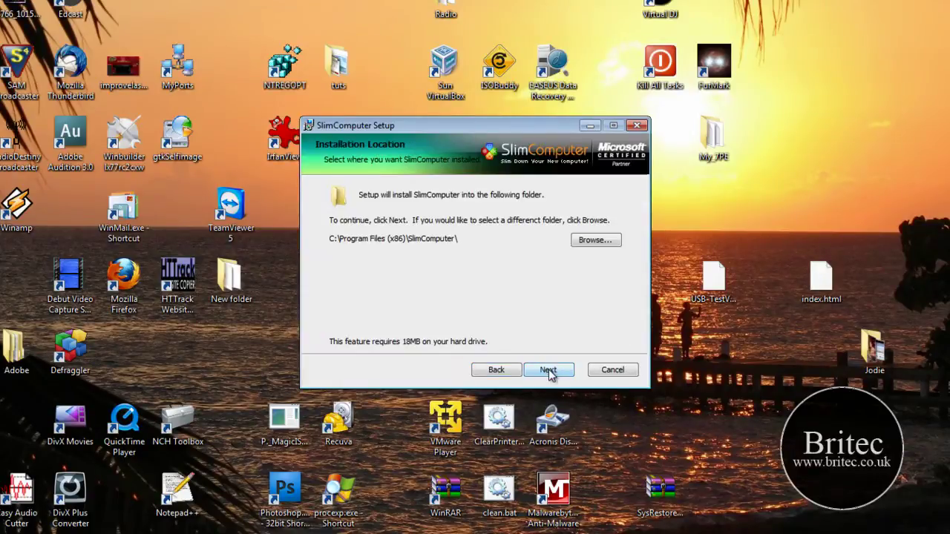
left_click(548, 371)
left_click(549, 370)
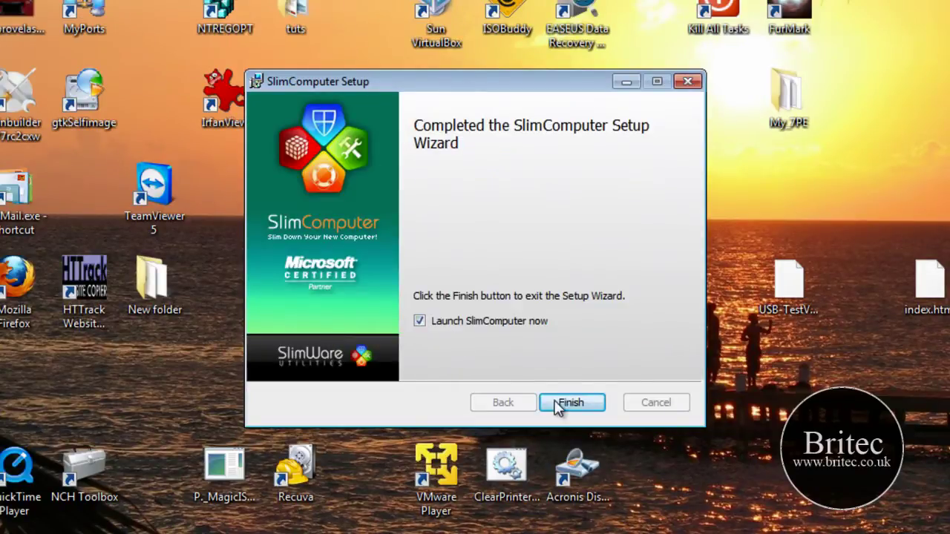
left_click(567, 407)
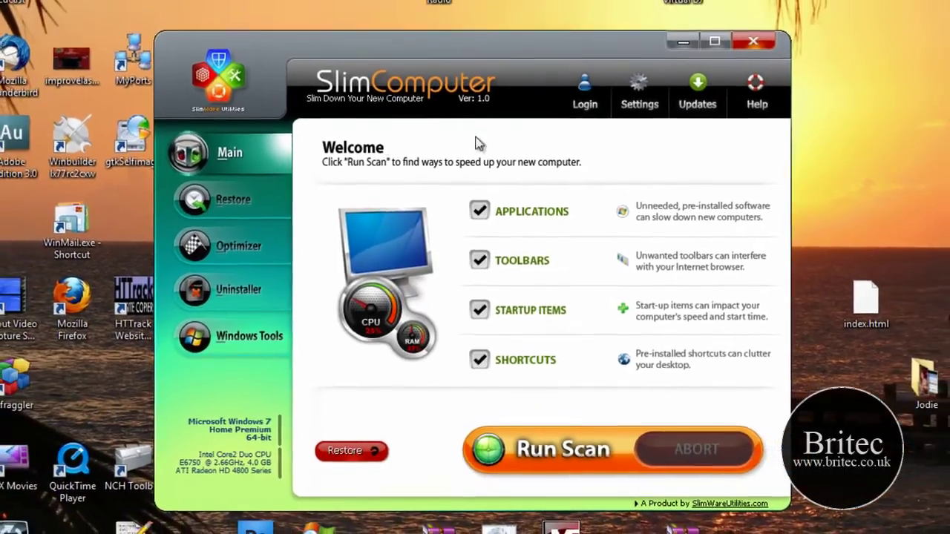
left_click(642, 110)
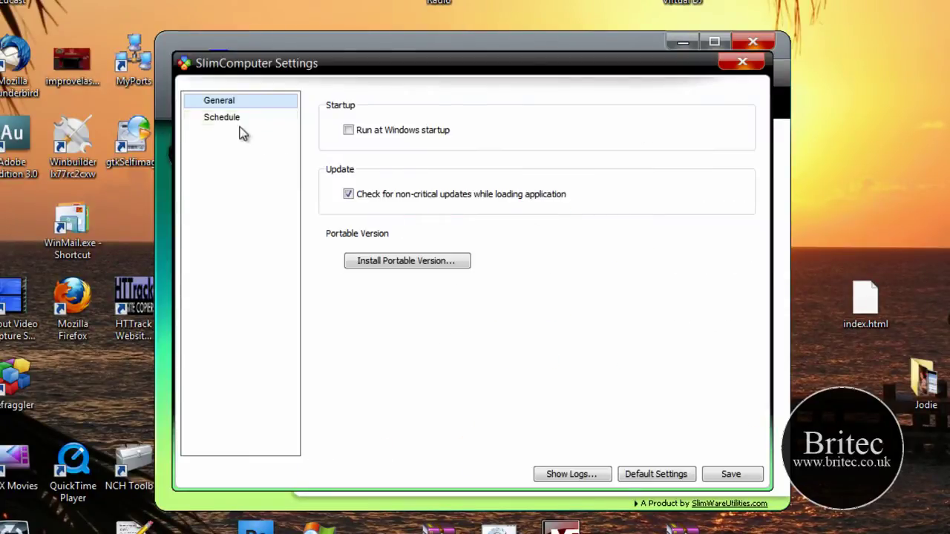
left_click(222, 118)
left_click(219, 100)
left_click(222, 118)
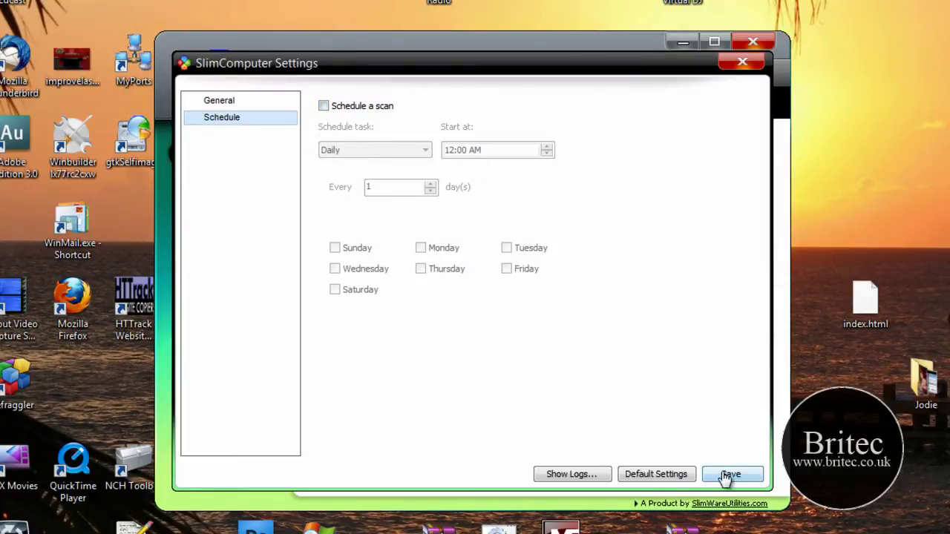
left_click(743, 63)
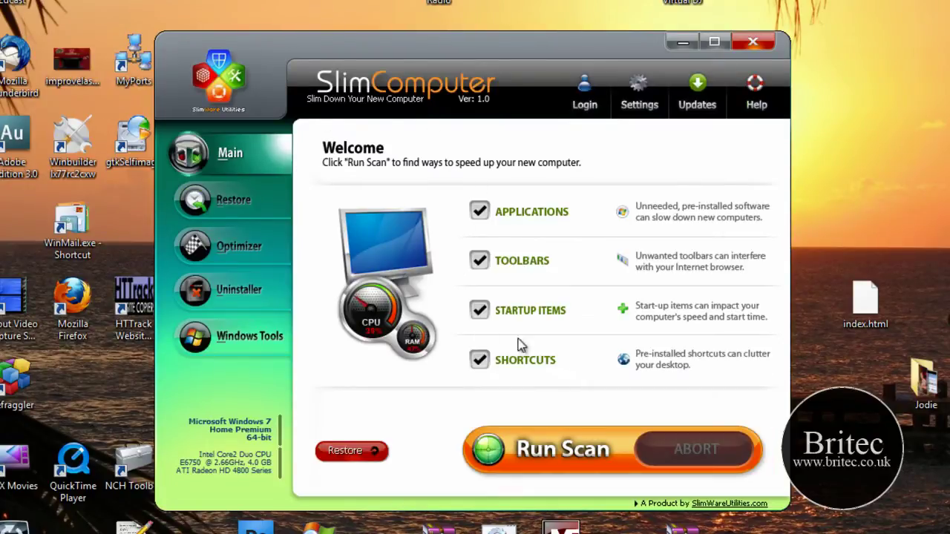
Run the SlimComputer scan for applications, toolbars, startup items and shortcuts.
left_click(664, 464)
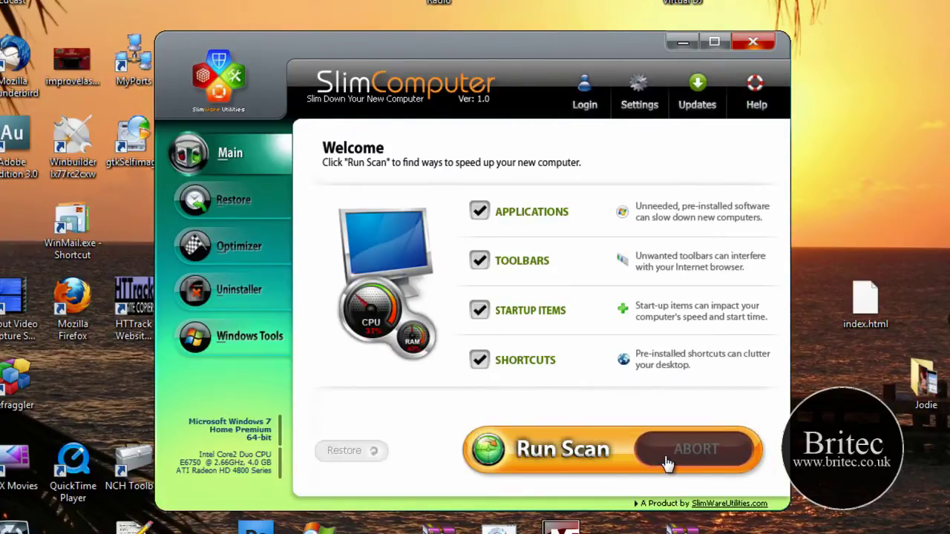
left_click(545, 463)
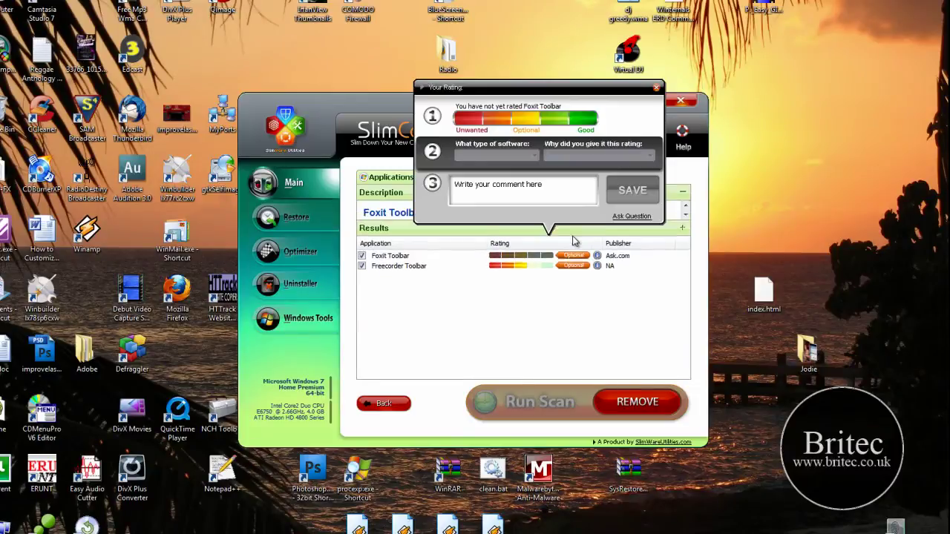
Check Foxit Toolbar's rating details, then view the Toolbars results with Ask.com.
left_click(576, 238)
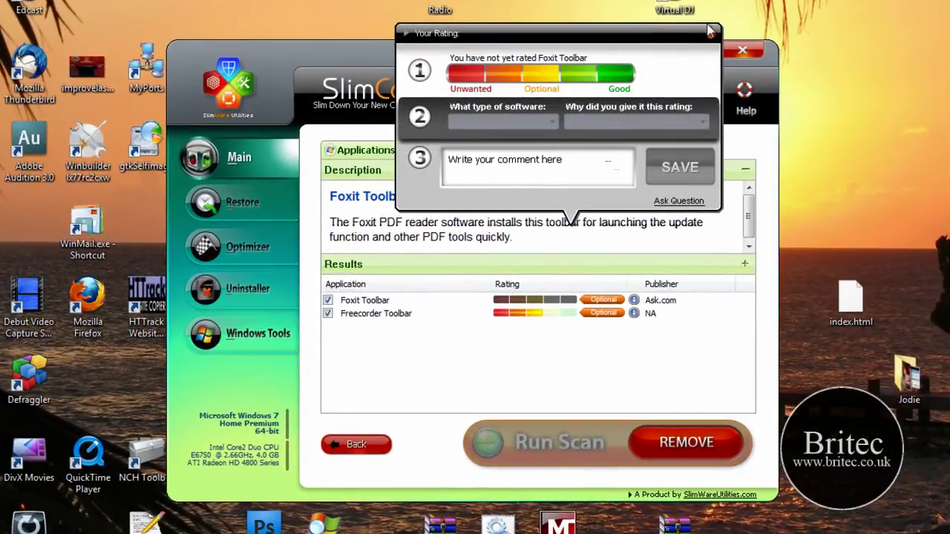
left_click(709, 31)
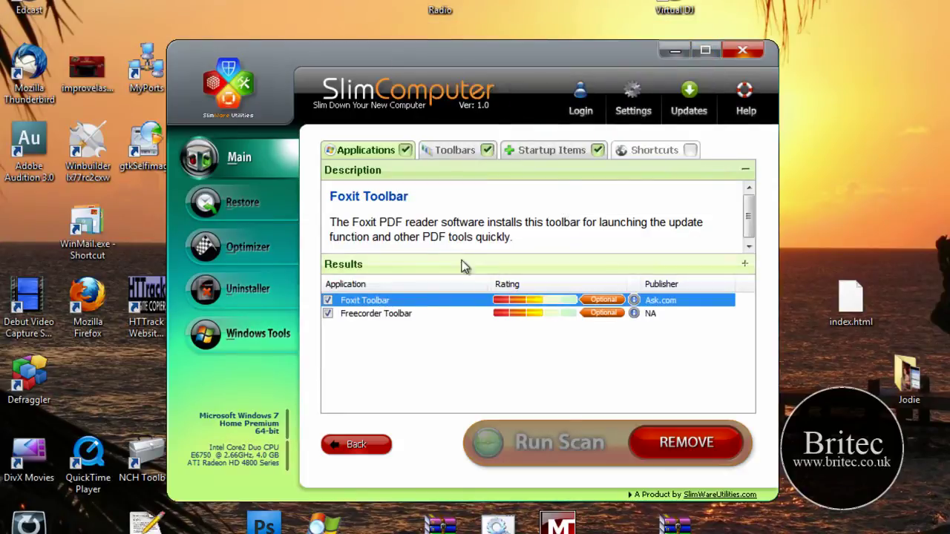
left_click(451, 150)
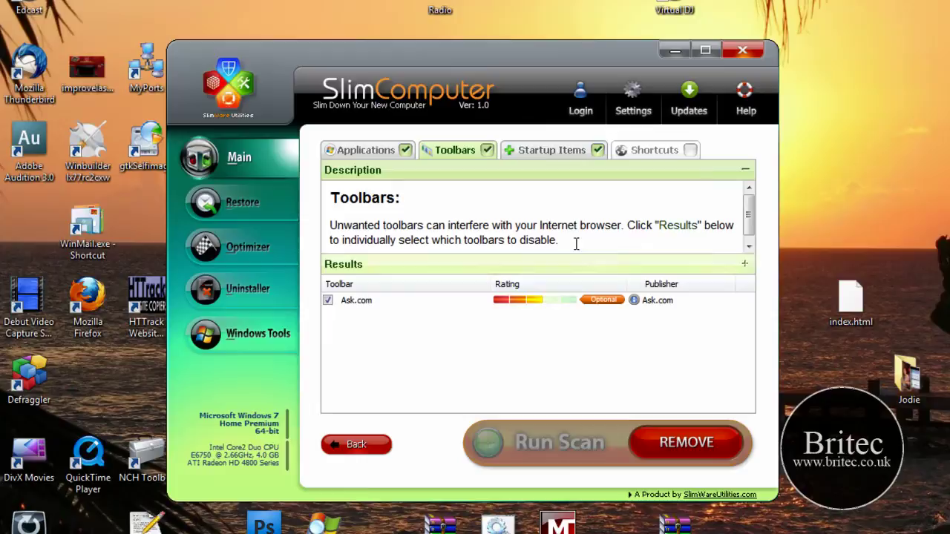
Review the Startup Items results: AdobeBridge, GrooveMonitor, QuickTime Task and WinampAgent.
left_click(548, 158)
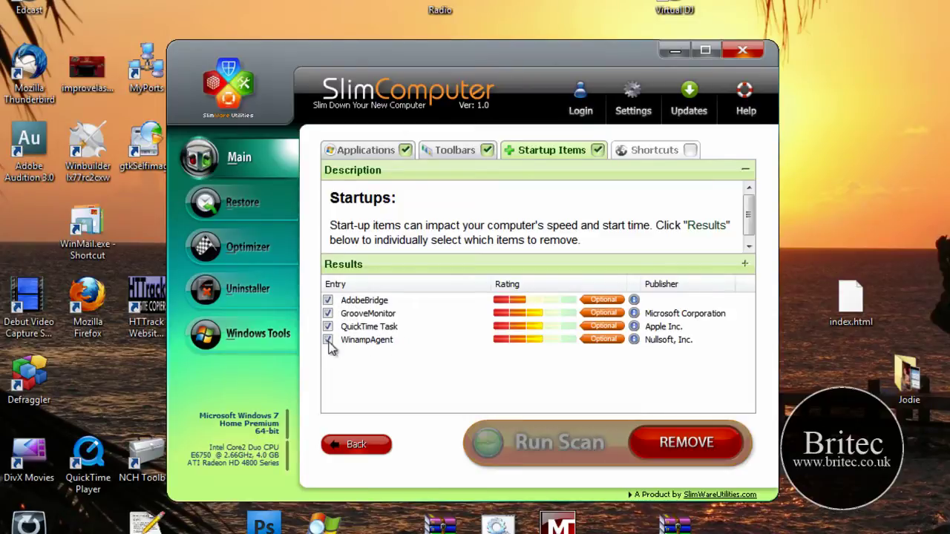
left_click(328, 300)
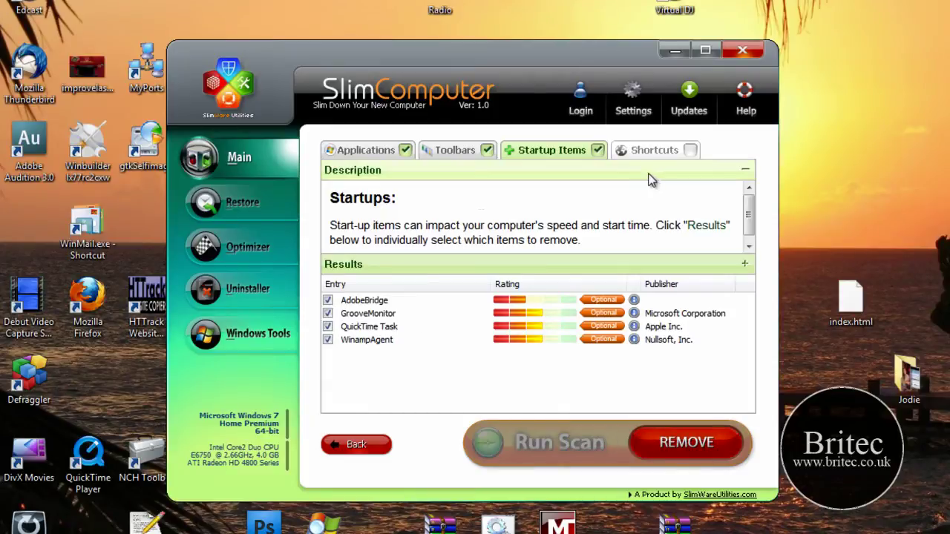
Untick, then re-tick the Jing, GrooveMonitor and Freecorder FLV Service startup entries.
left_click(233, 211)
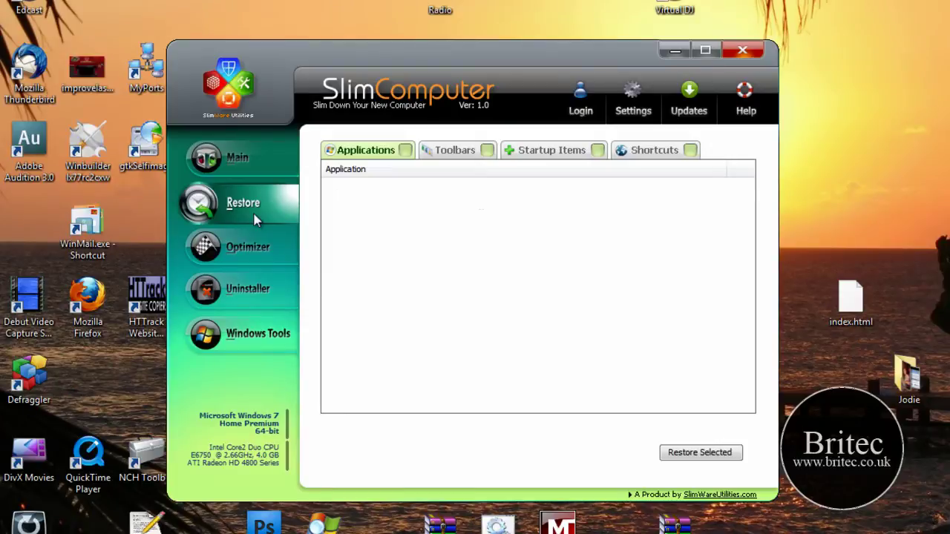
left_click(251, 256)
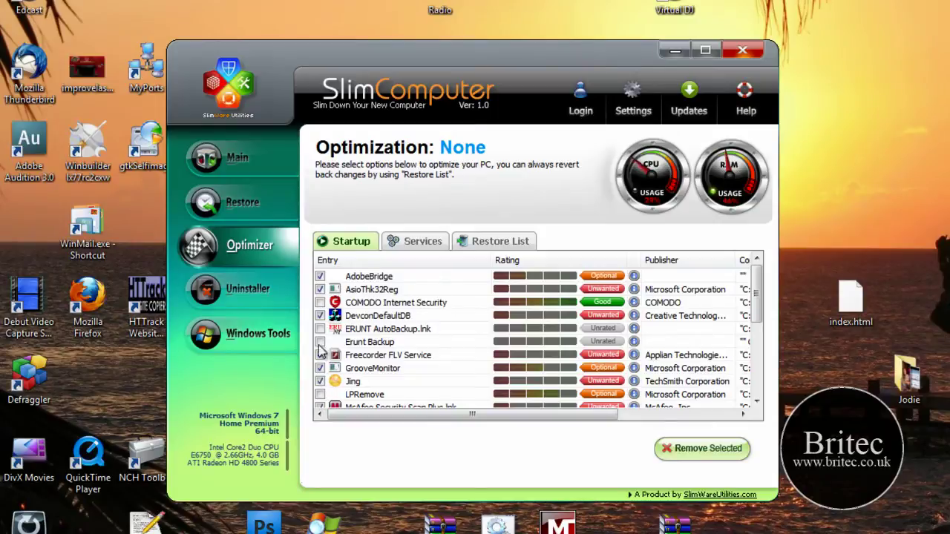
left_click(320, 381)
left_click(320, 368)
left_click(320, 355)
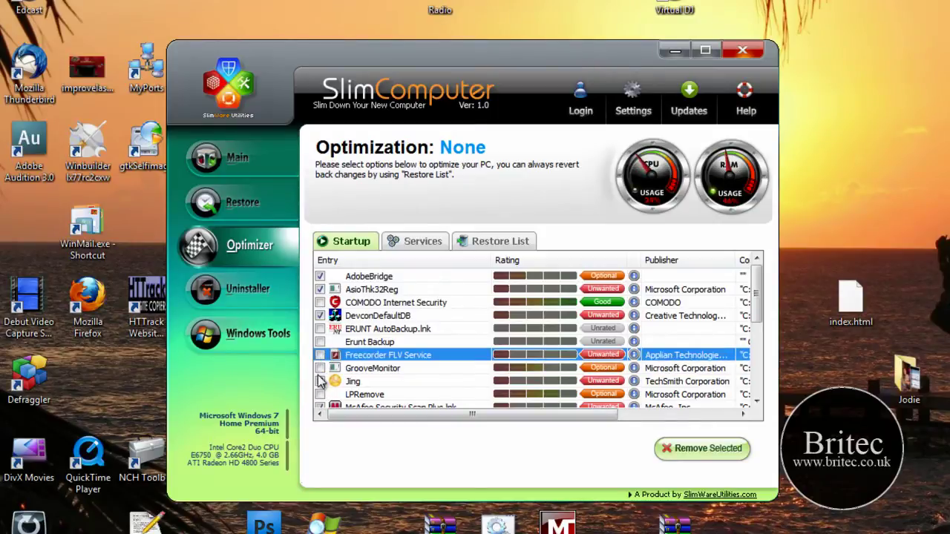
left_click(320, 381)
left_click(320, 368)
left_click(320, 355)
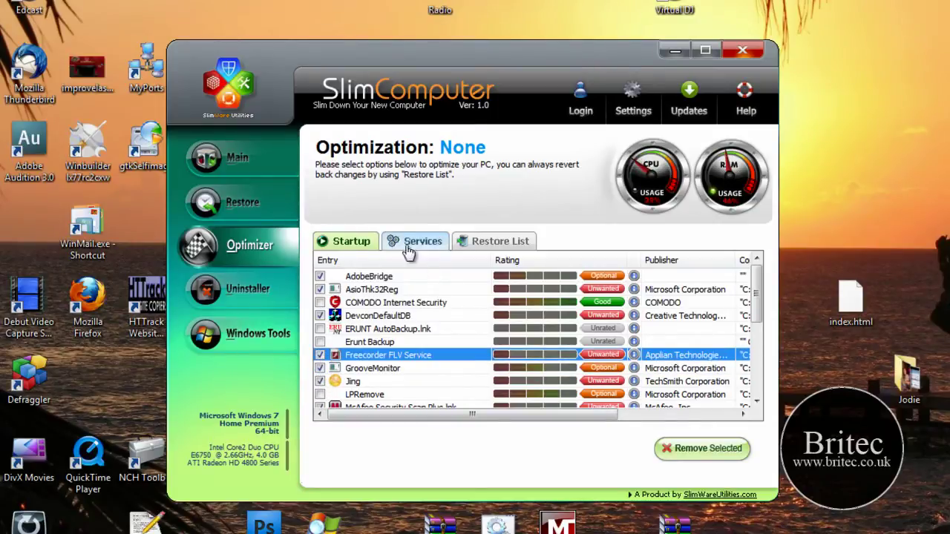
Review the Services and Restore List tabs, then go to the Uninstaller.
left_click(431, 239)
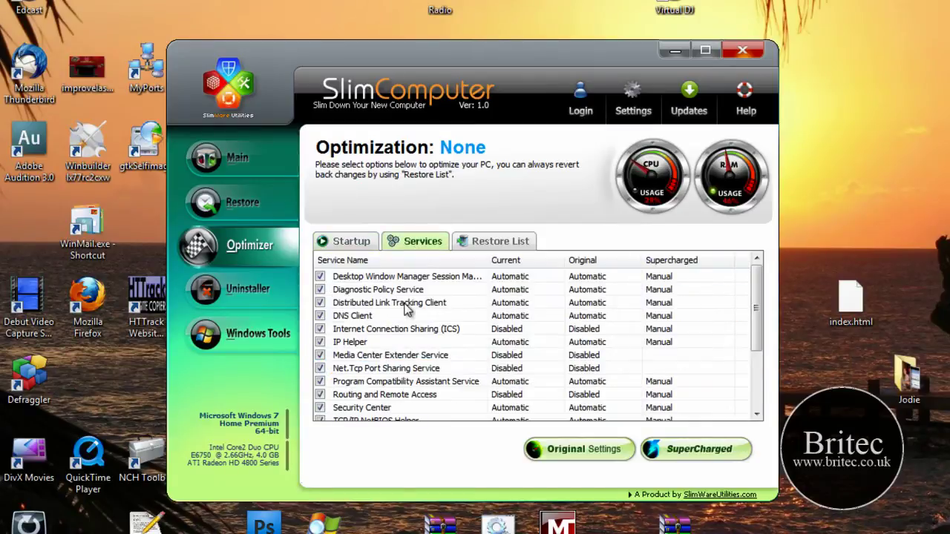
left_click_drag(754, 297, 753, 360)
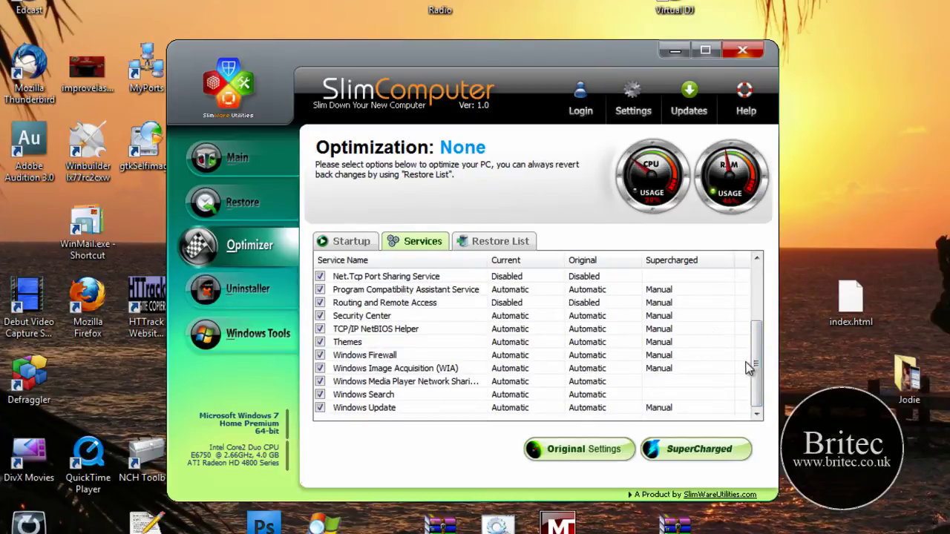
scroll(731, 324, "up", 4)
left_click(490, 243)
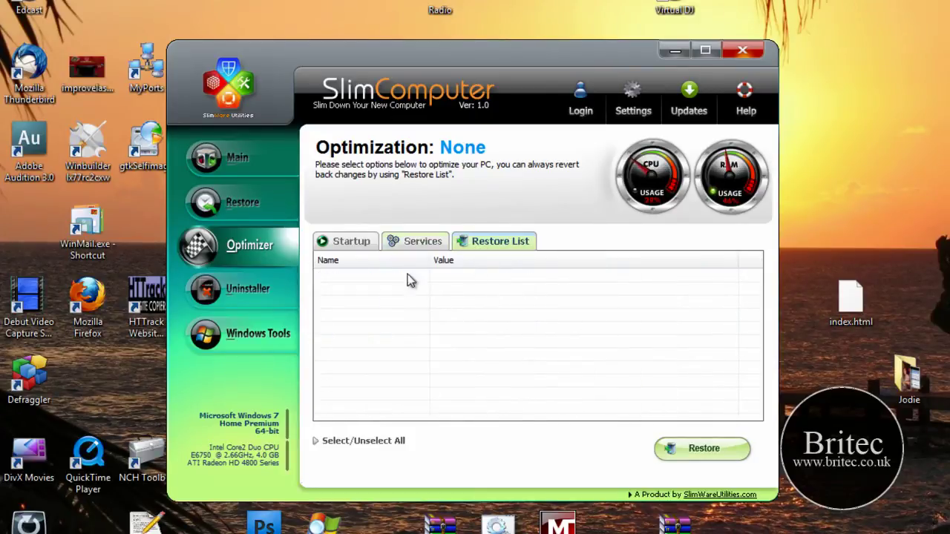
left_click(261, 293)
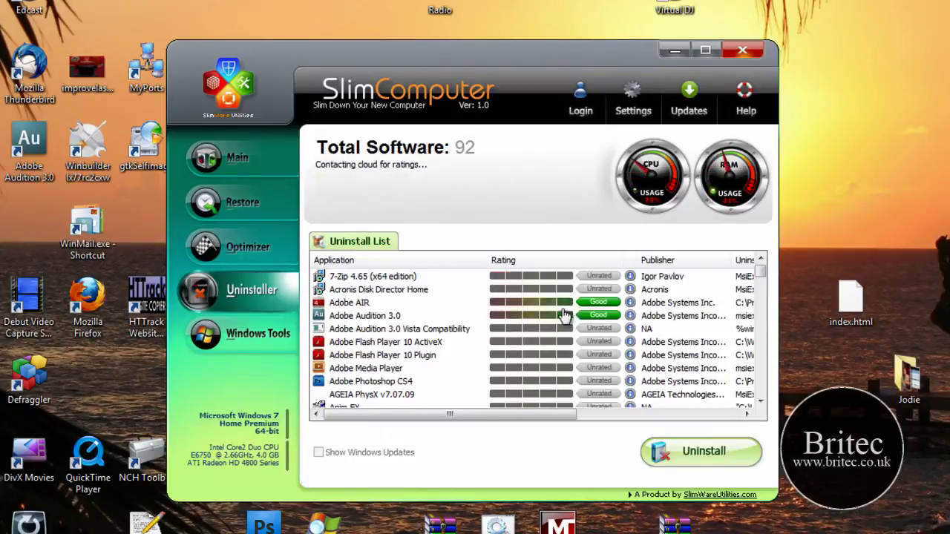
Select 7-Zip 4.65 (x64 edition) in the loaded list of 92 programs.
left_click(353, 279)
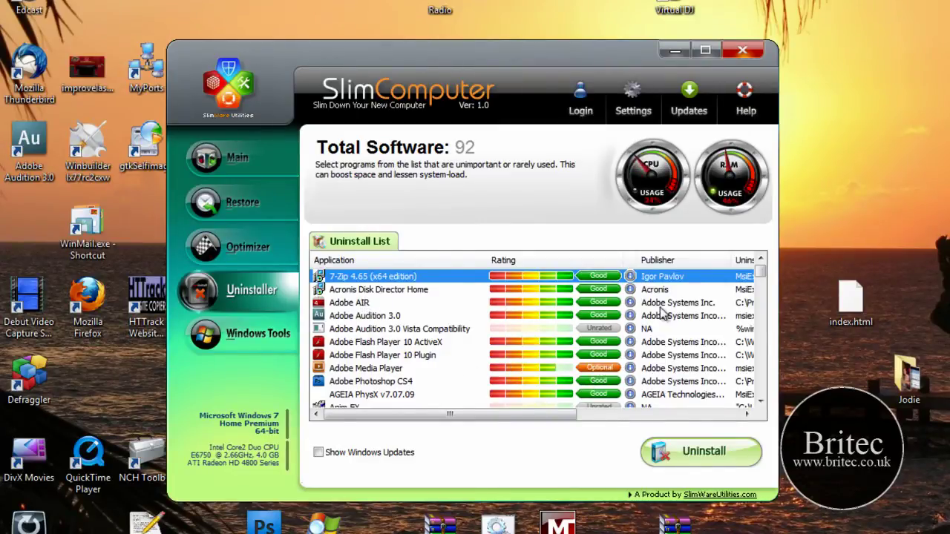
left_click(631, 281)
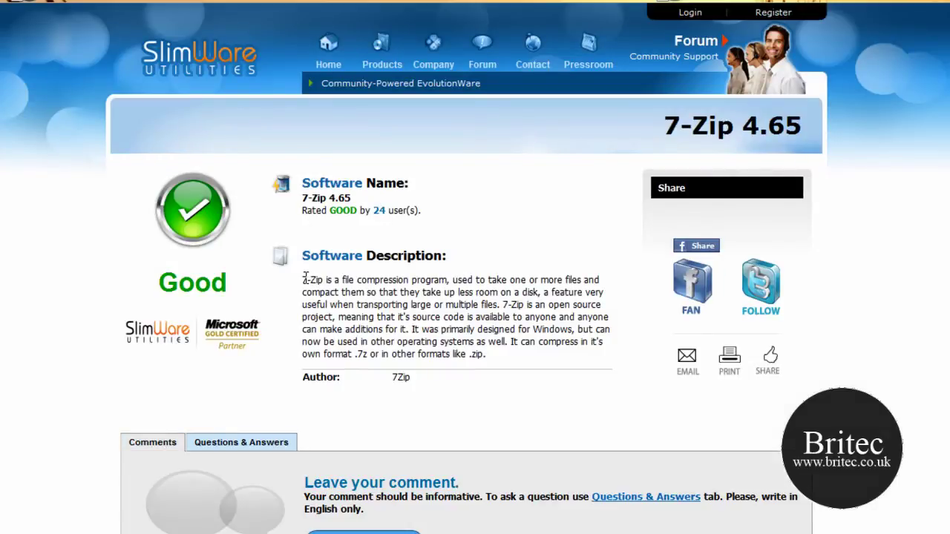
left_click_drag(304, 279, 501, 358)
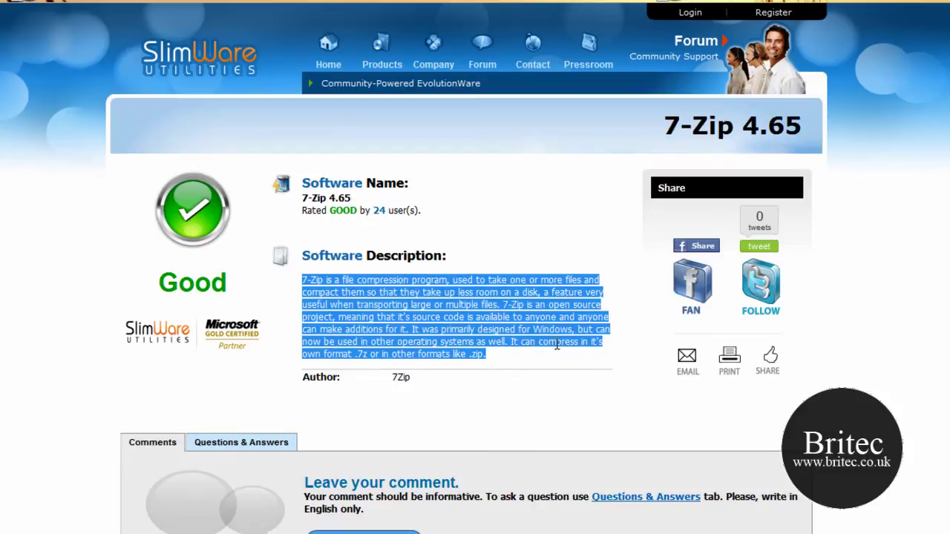
left_click(483, 455)
scroll(483, 455, "down", 2)
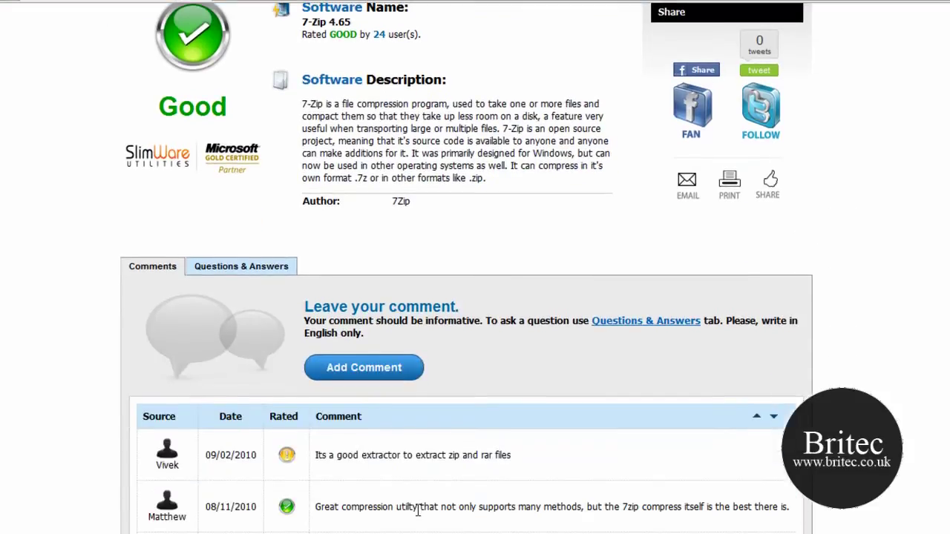
scroll(418, 511, "down", 1)
scroll(418, 520, "up", 3)
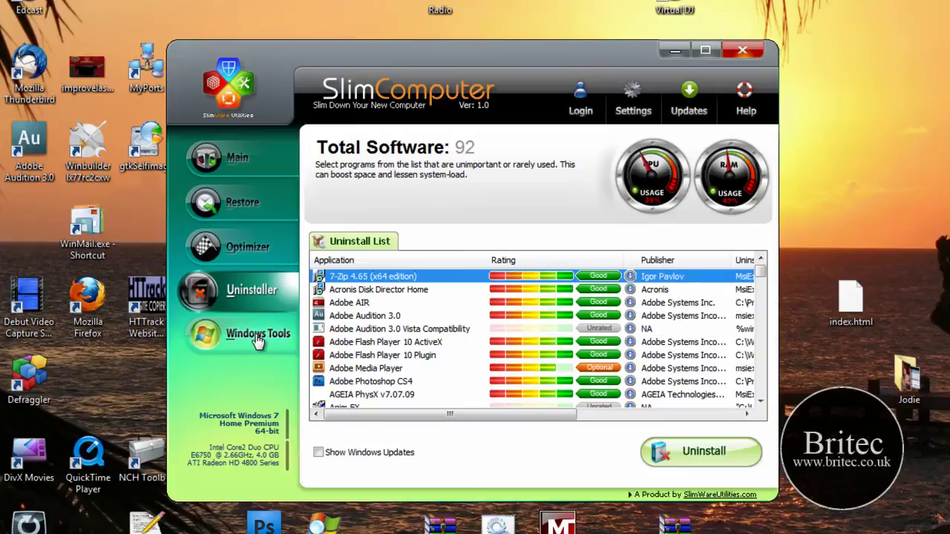
Open Device Manager from Windows Tools, center its window, then close it.
left_click(257, 338)
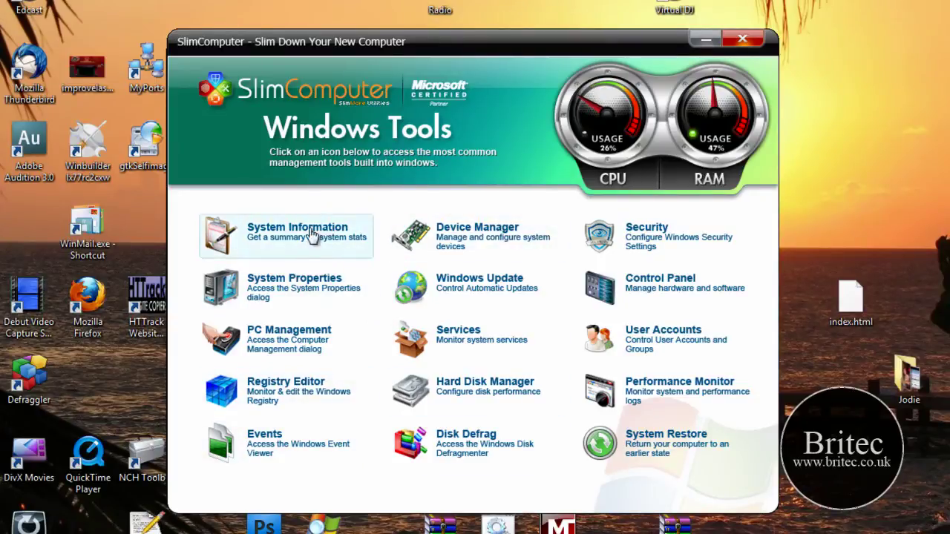
left_click(459, 247)
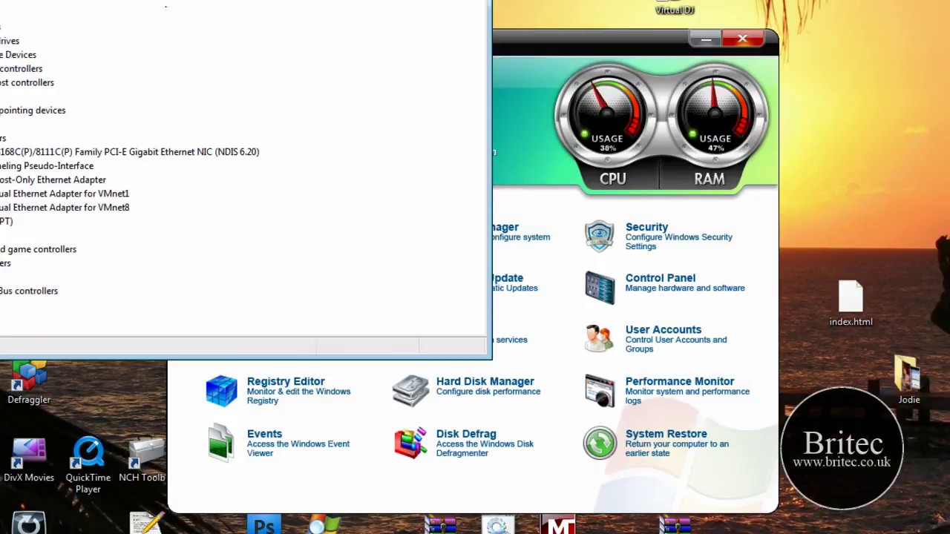
left_click_drag(165, 6, 501, 84)
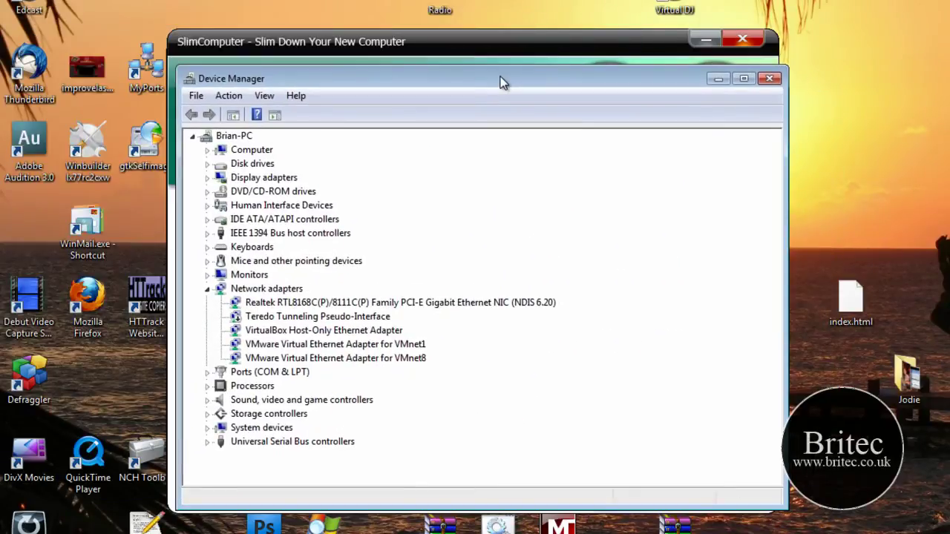
left_click(769, 79)
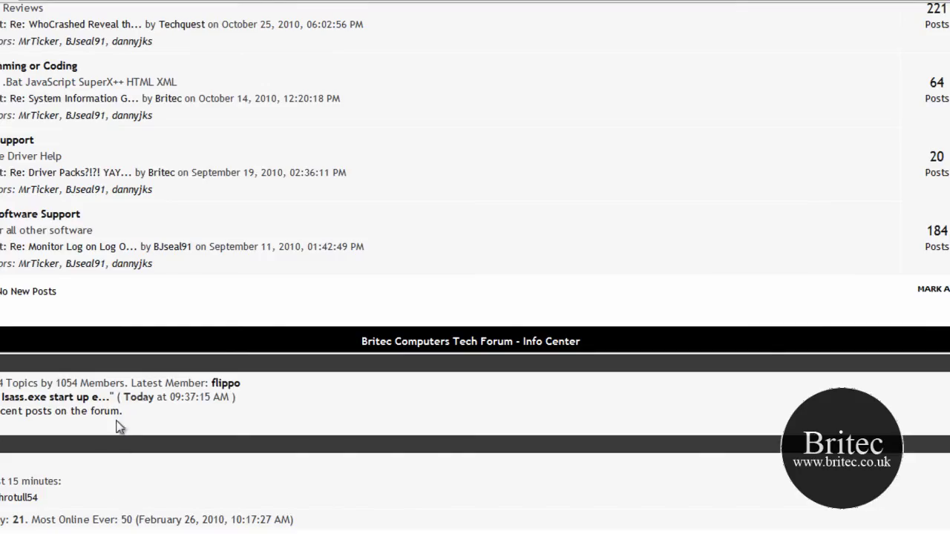
Scroll the Britec forum index up to the top, then slightly back down.
scroll(252, 420, "up", 10)
scroll(252, 422, "up", 10)
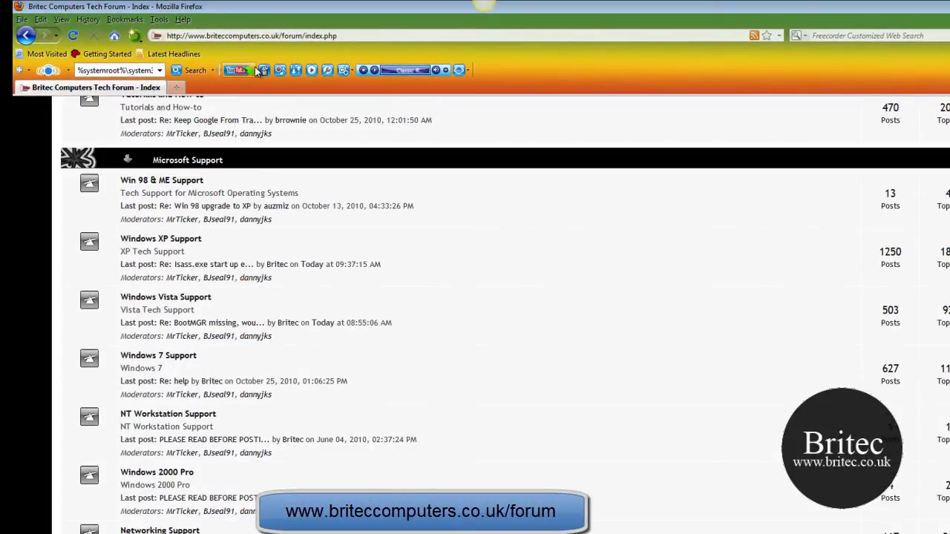
scroll(244, 127, "up", 6)
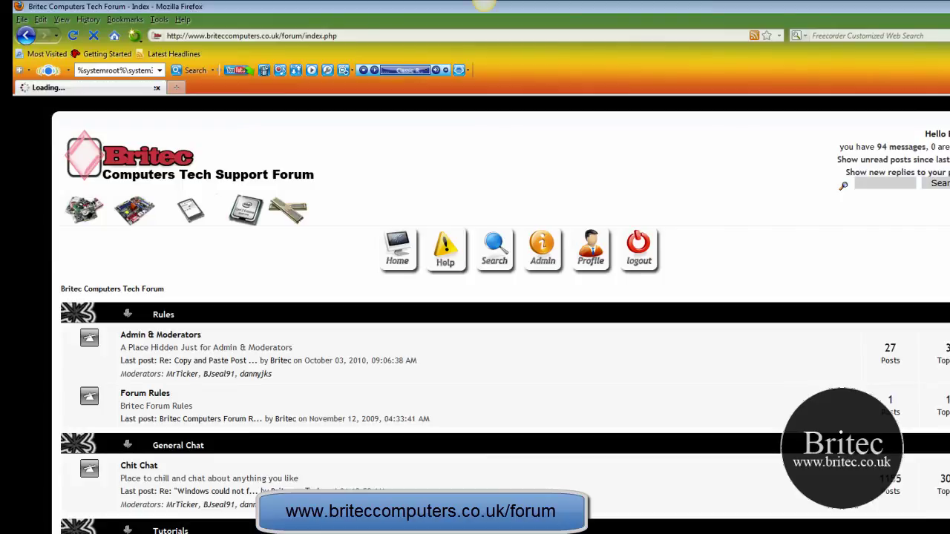
scroll(475, 314, "down", 3)
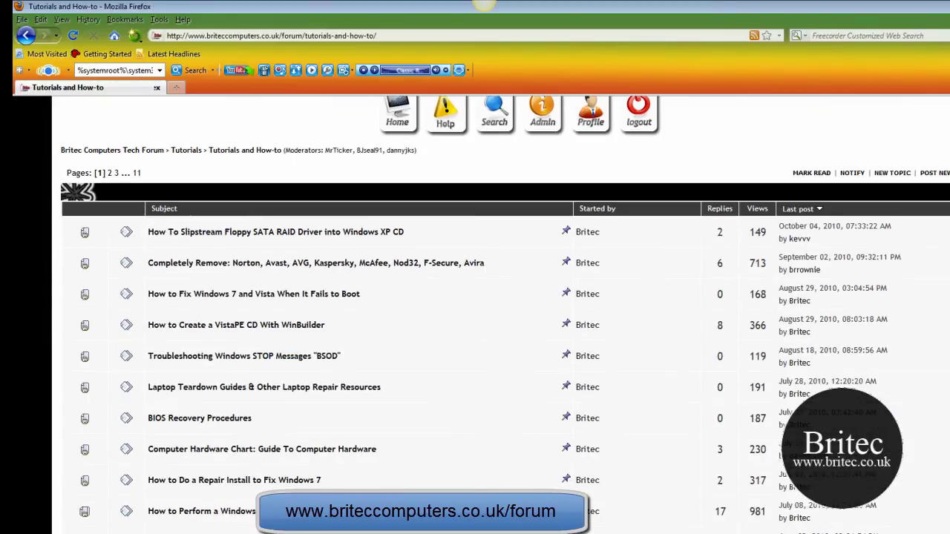